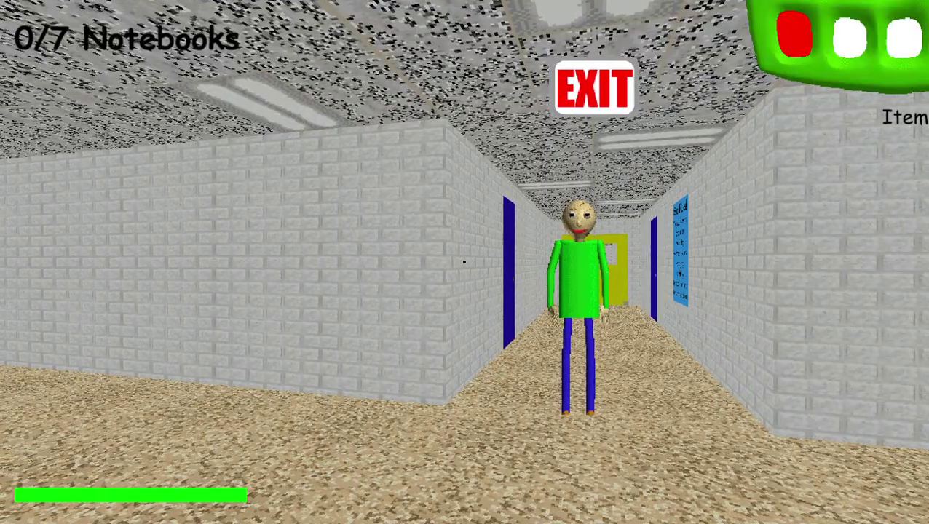
- Enter the blue-door classroom, collect the first notebook, and look around afterward
key(w)
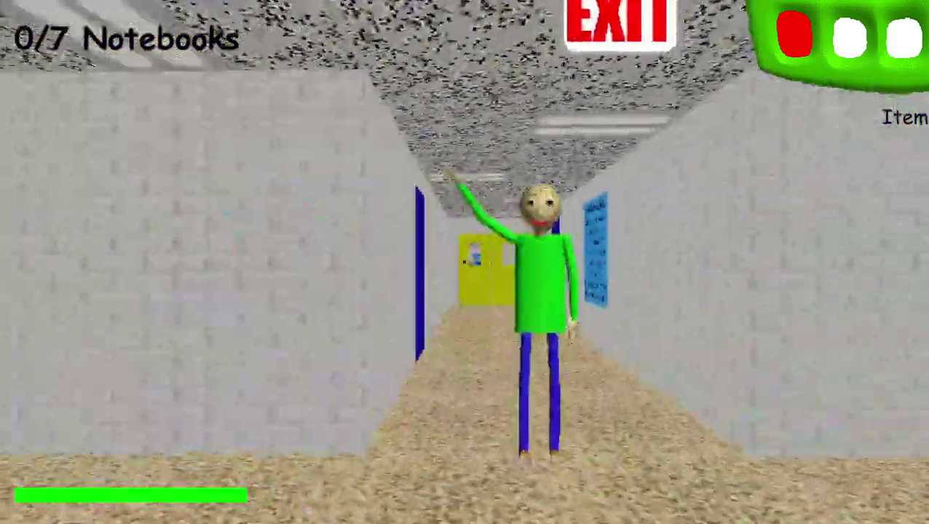
key(w)
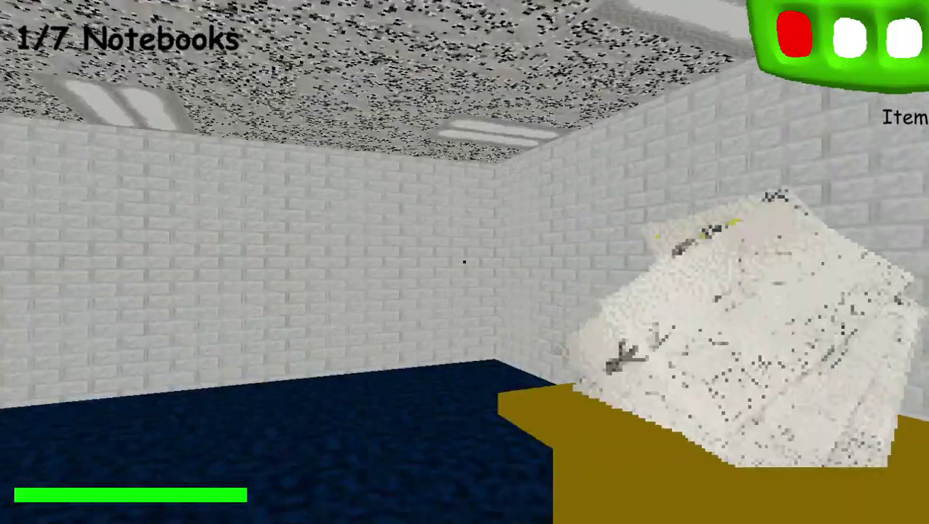
drag(464, 262, 465, 262)
- Walk past Baldi into the next classroom to reach the second notebook
key(w)
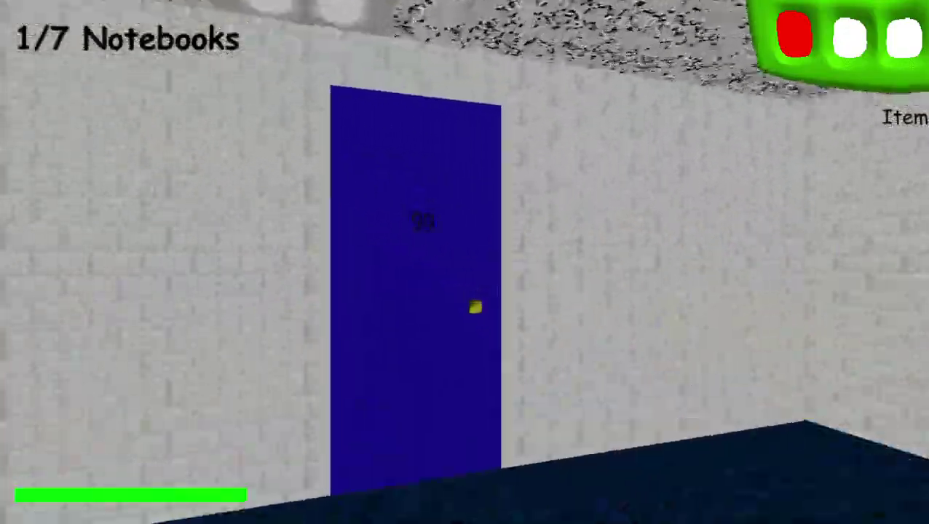
key(w)
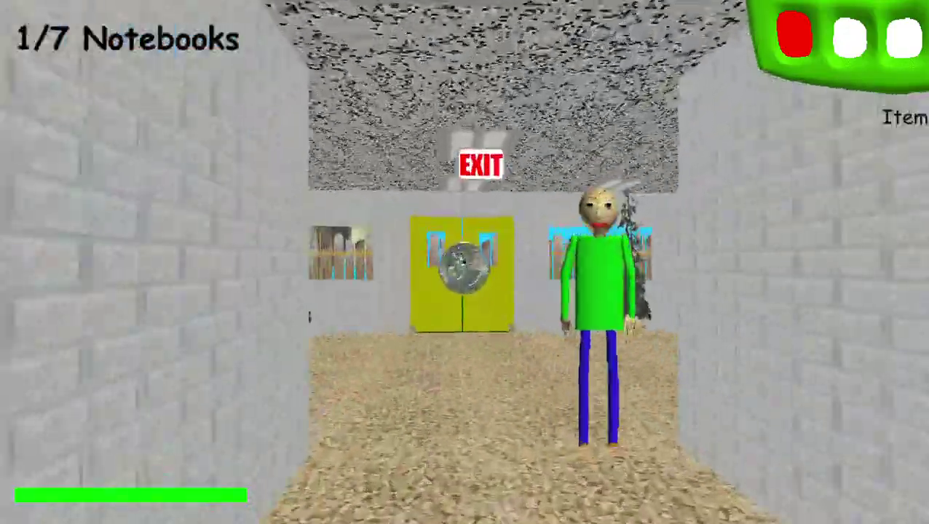
key(w)
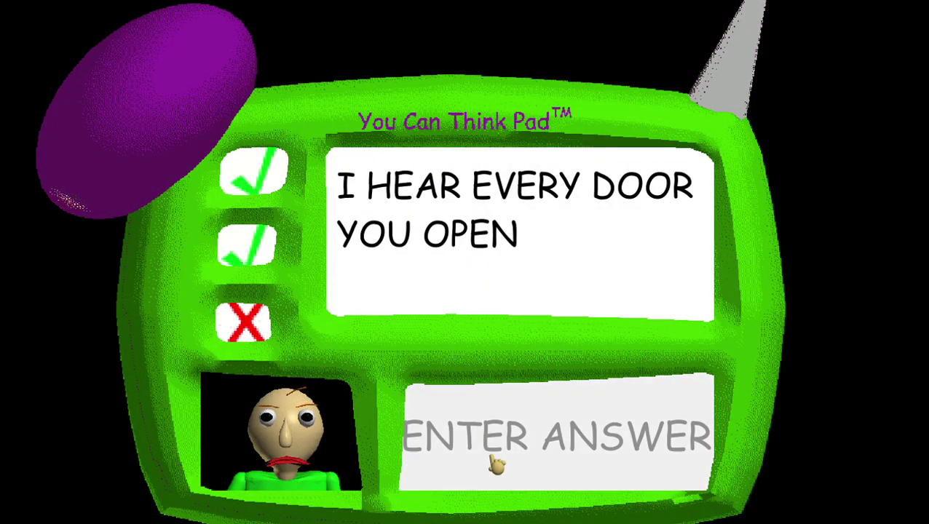
text(2)
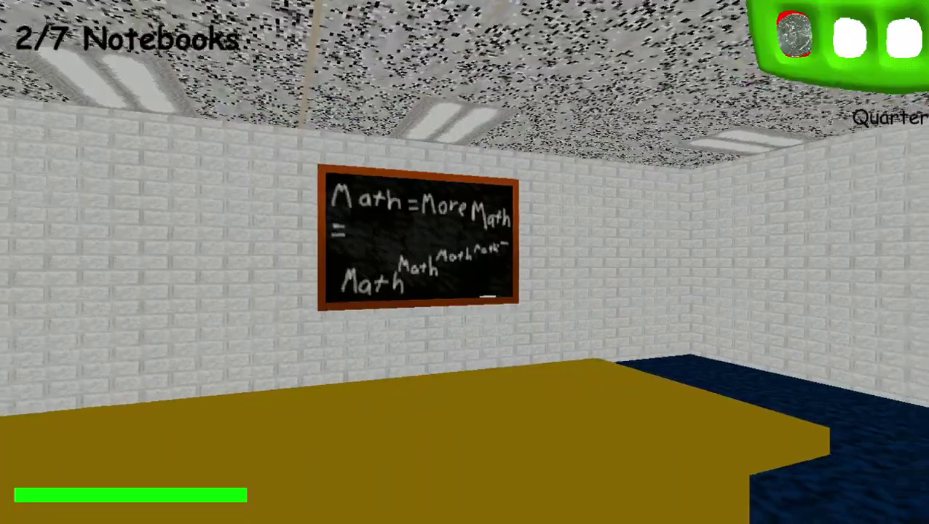
text(w)
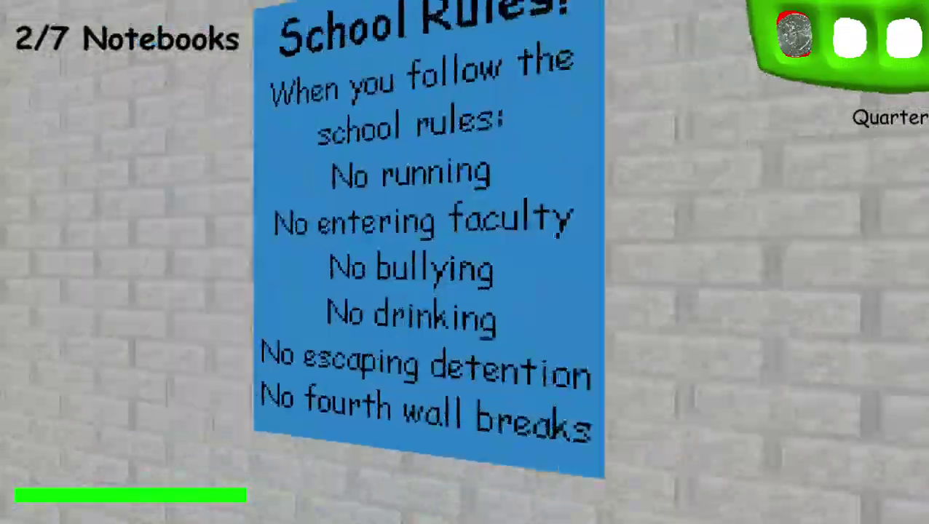
text(ww)
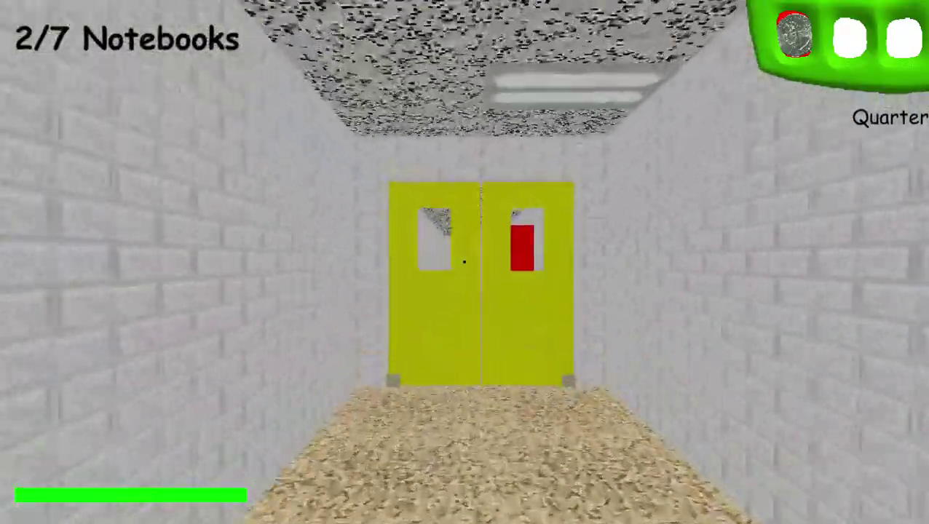
text(w)
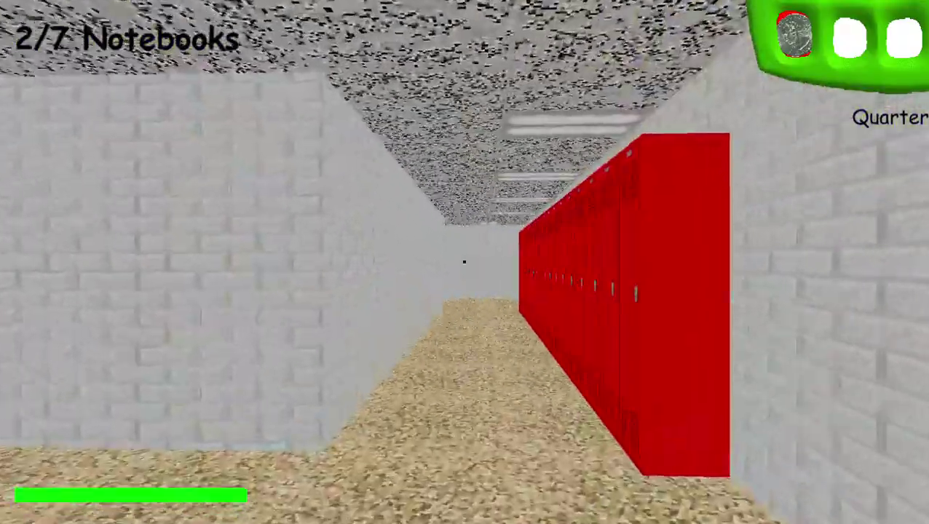
text(w)
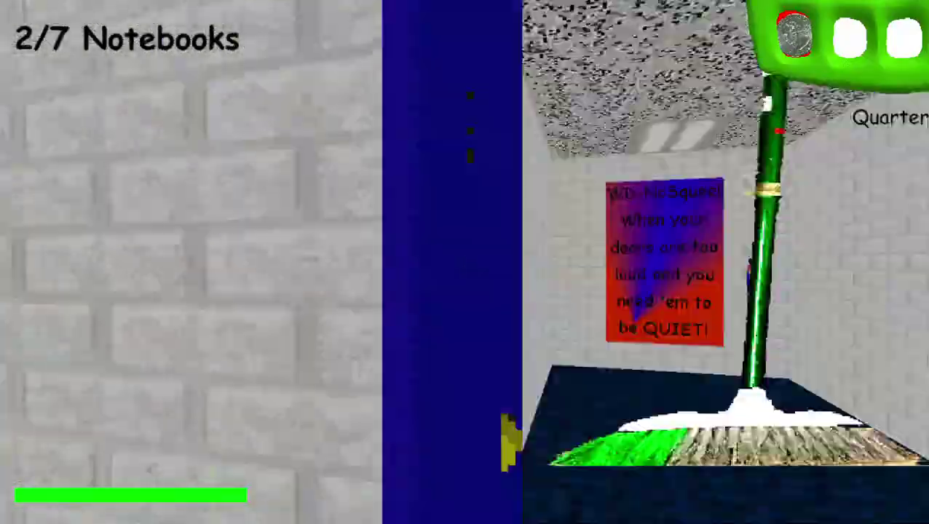
text(w)
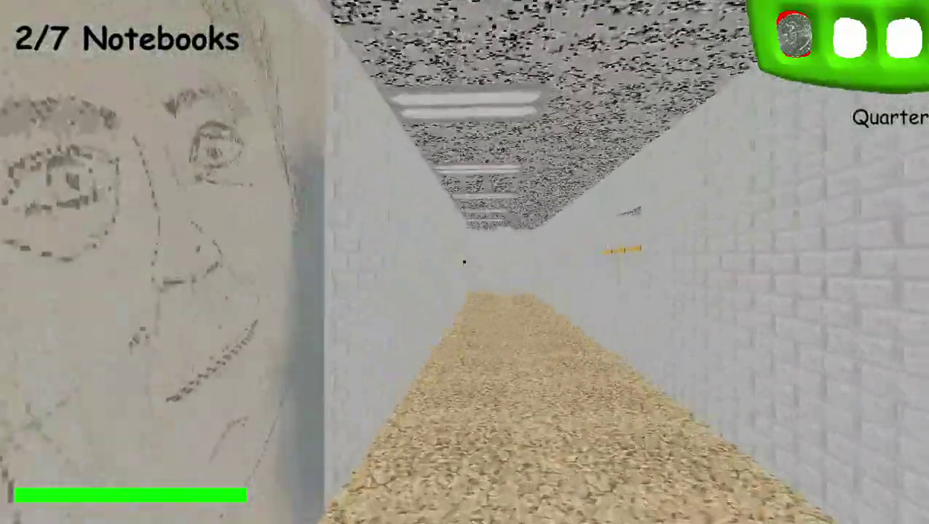
text(w)
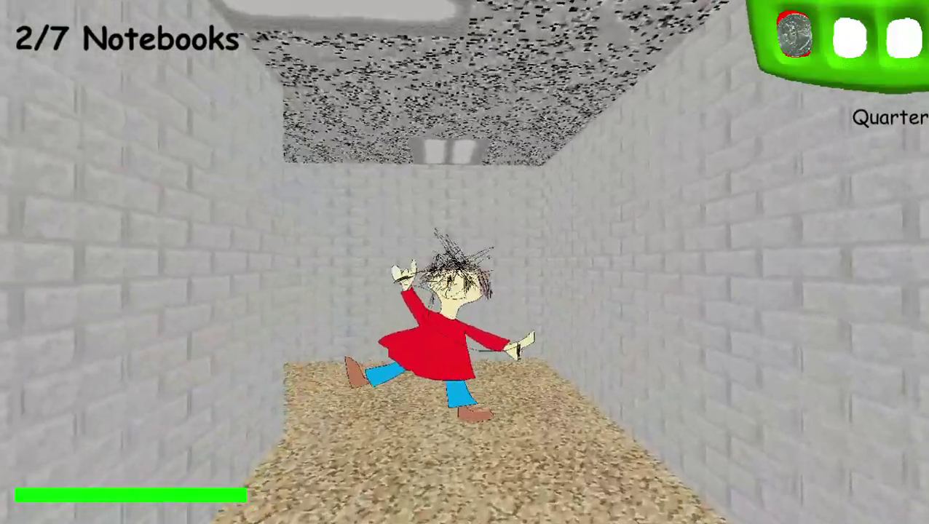
- Clear Playtime's jump rope with five jumps, then walk down the hallway for a quarter
key(space)
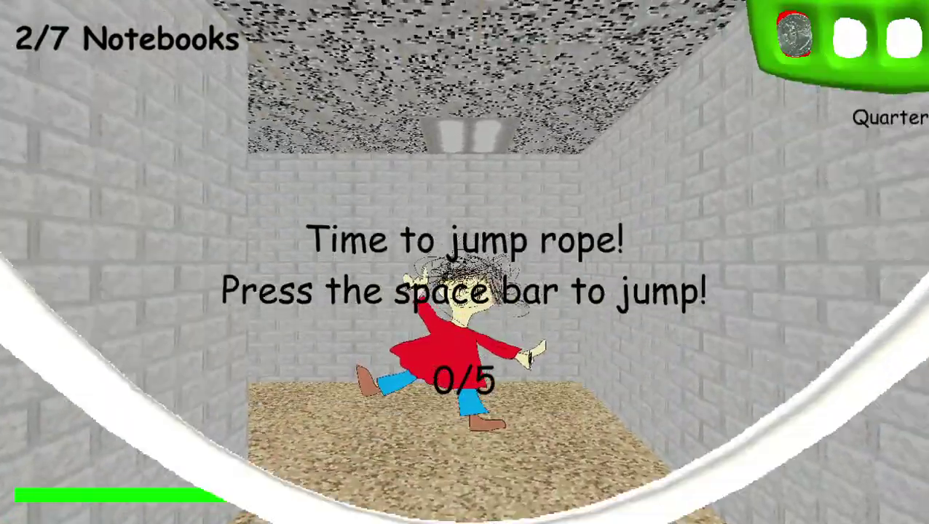
key(space)
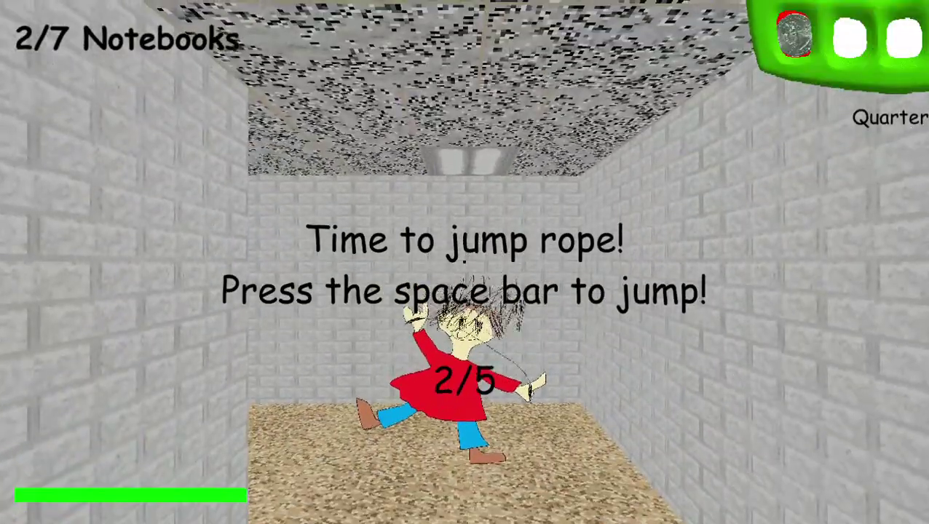
key(space)
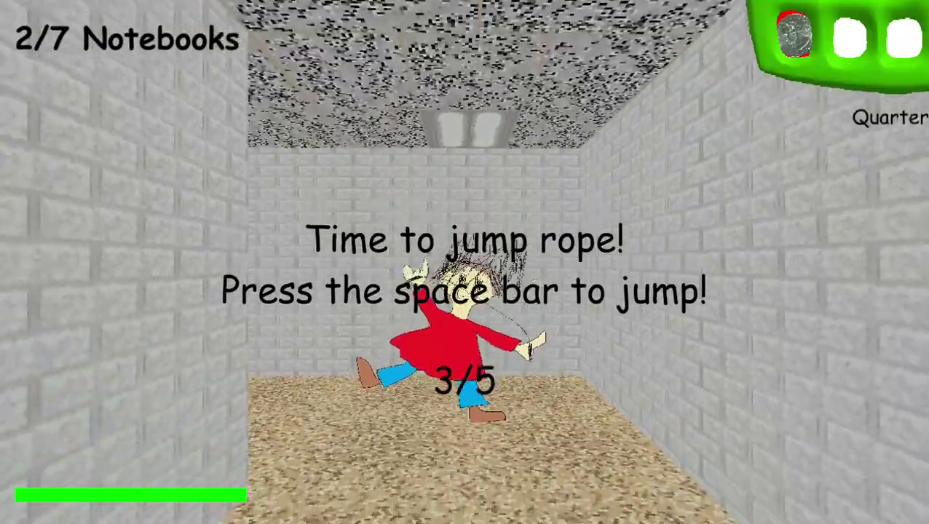
key(space)
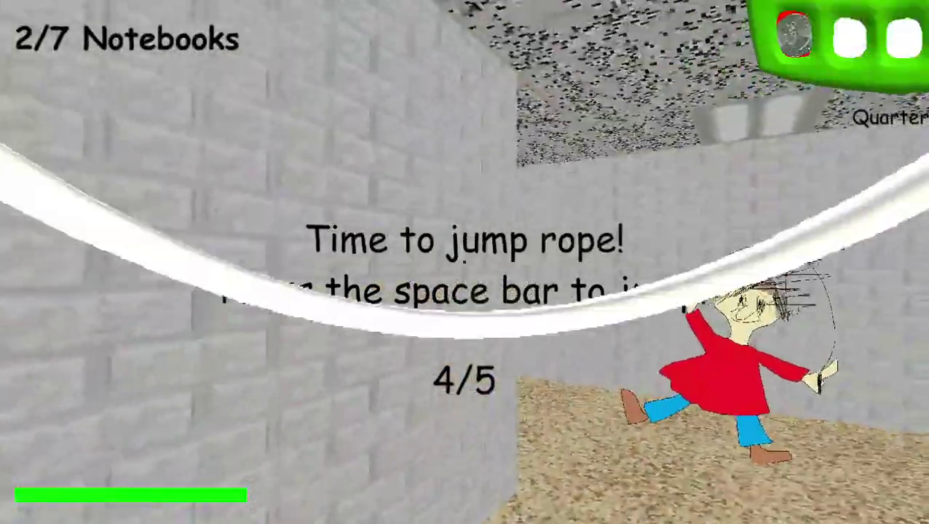
key(space)
key(w)
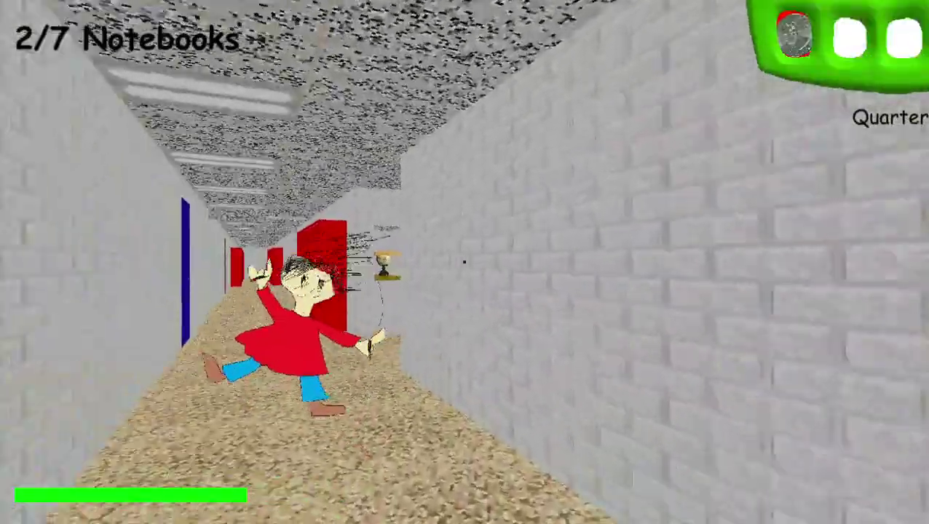
key(w)
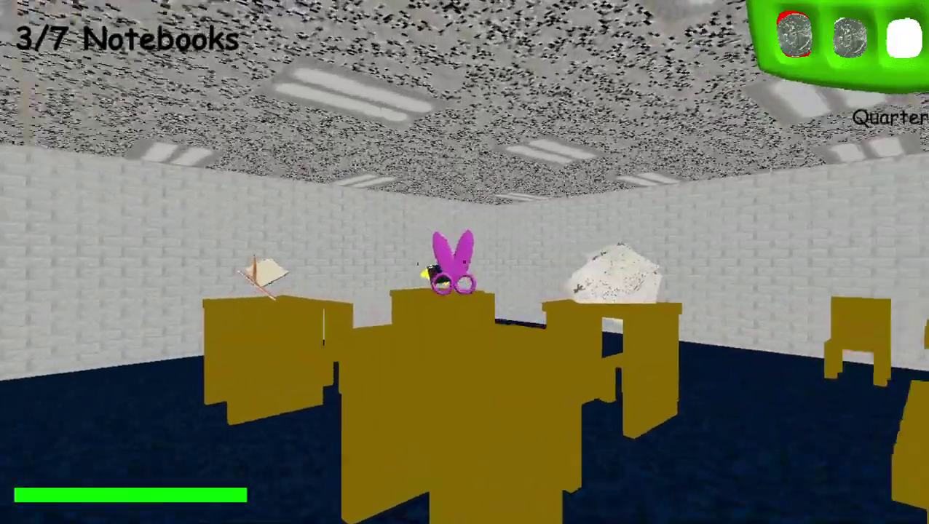
- Walk down the locker hallway and buy BSODA with the quarters
key(w)
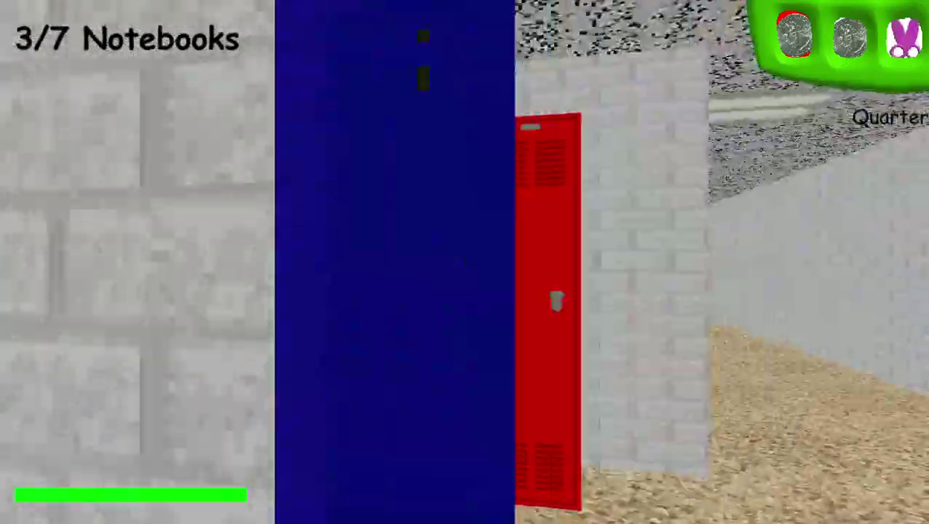
key(w)
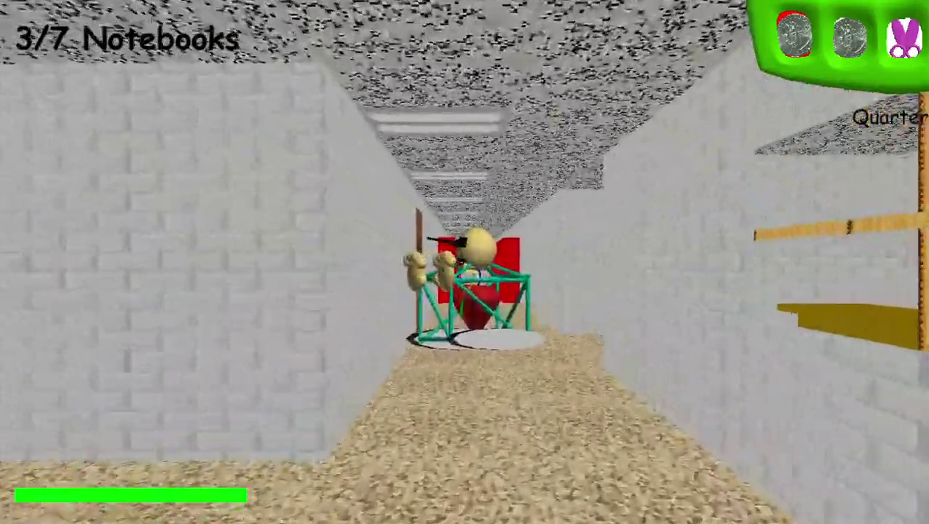
key(w)
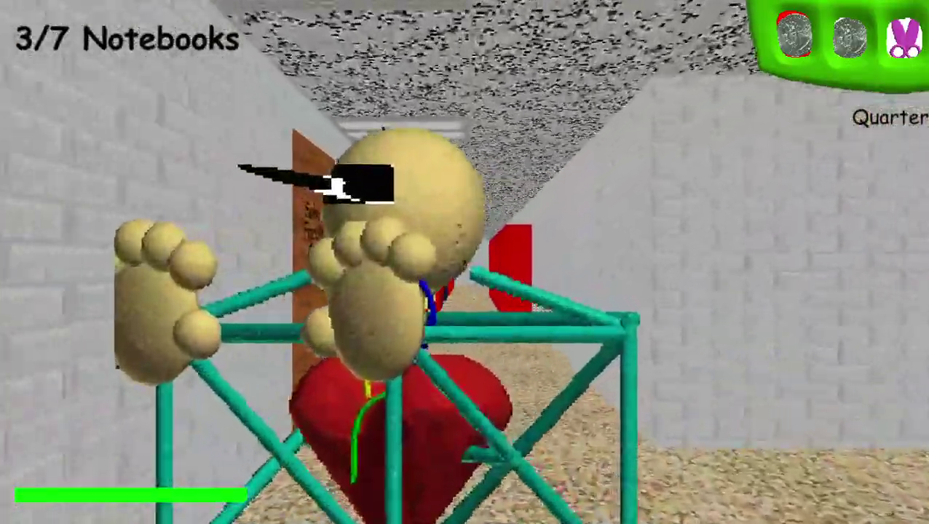
key(w)
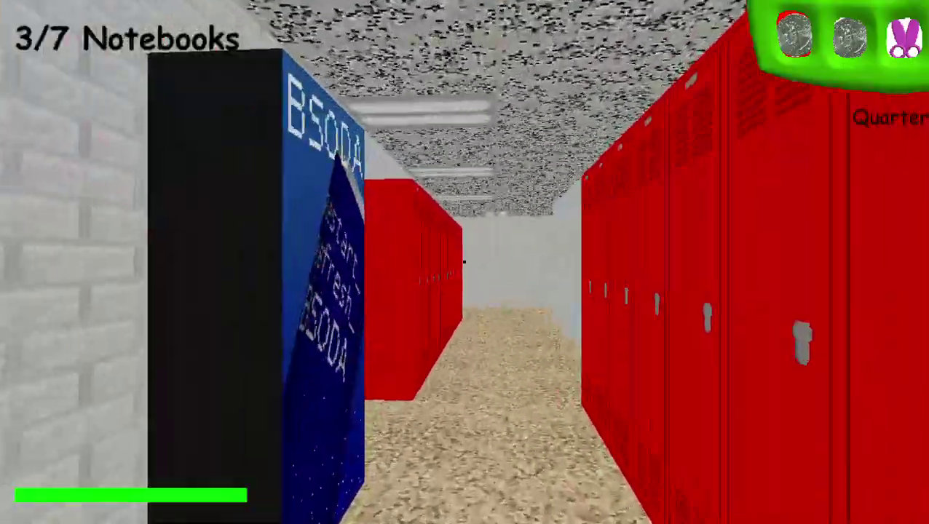
key(w)
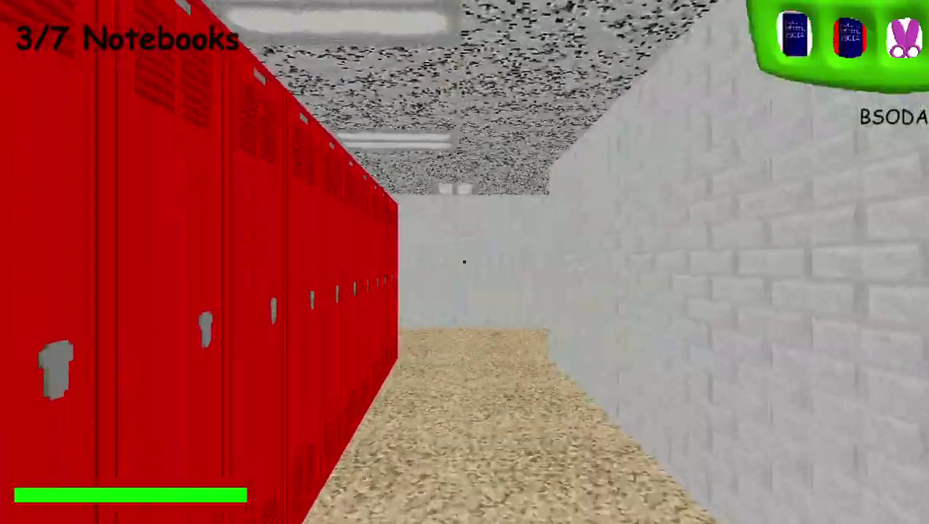
- Cut Playtime's rope with the scissors and continue into the blue-door classroom
key(w)
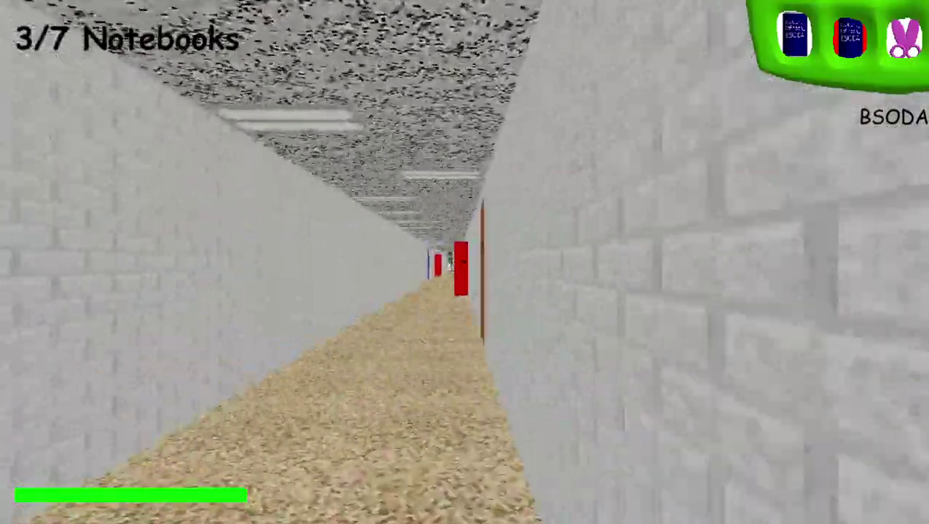
key(w)
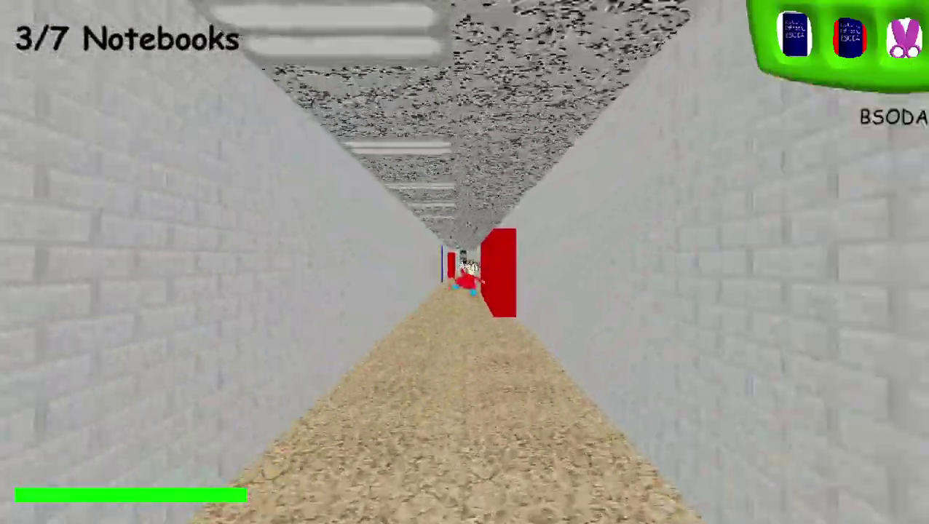
key(w)
click(465, 263)
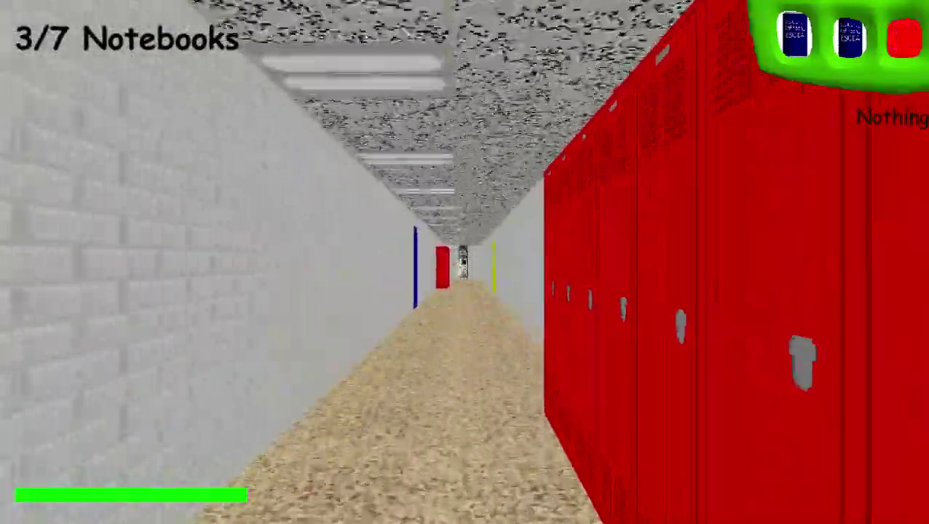
key(w)
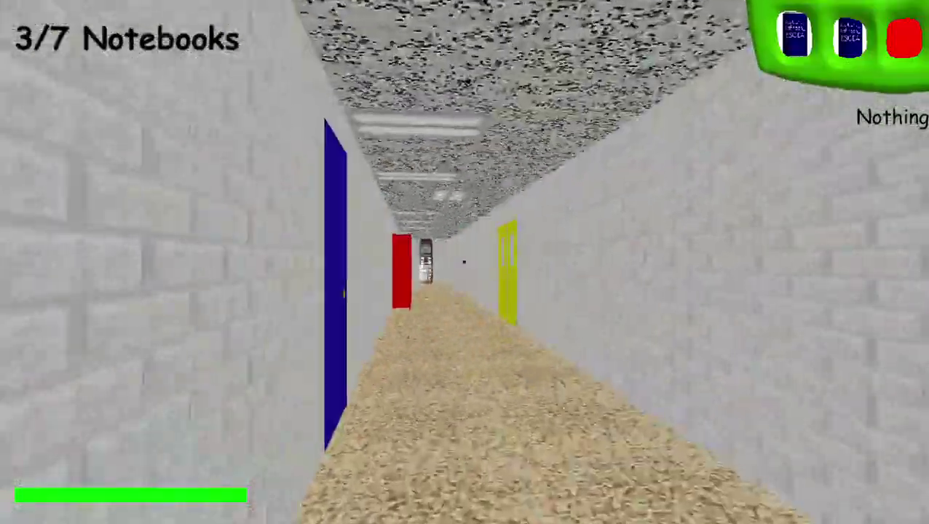
key(w)
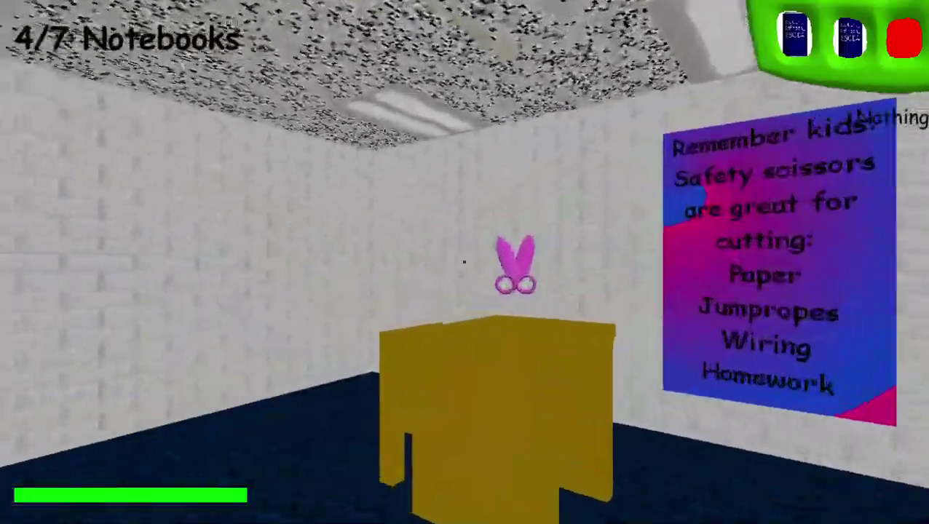
- Take the scissors from the desk and run past the faculty door into the cafeteria
click(465, 260)
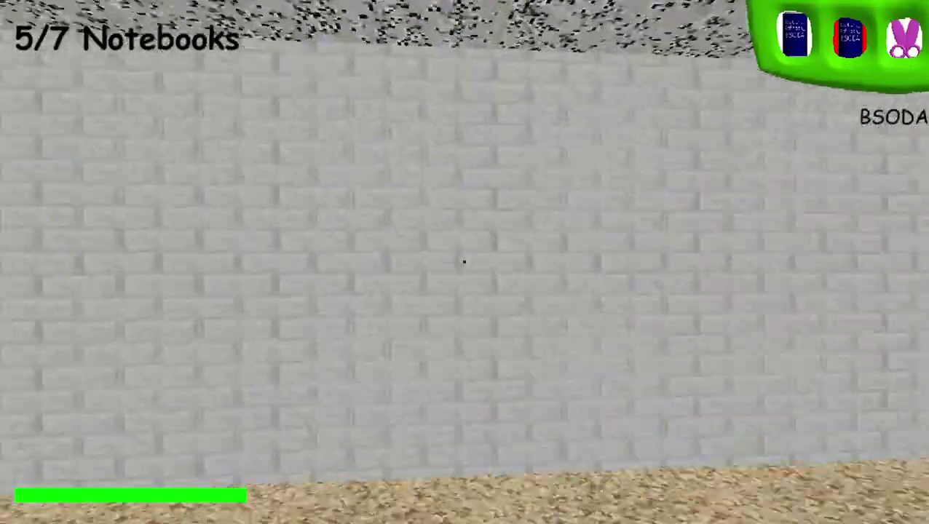
key(w)
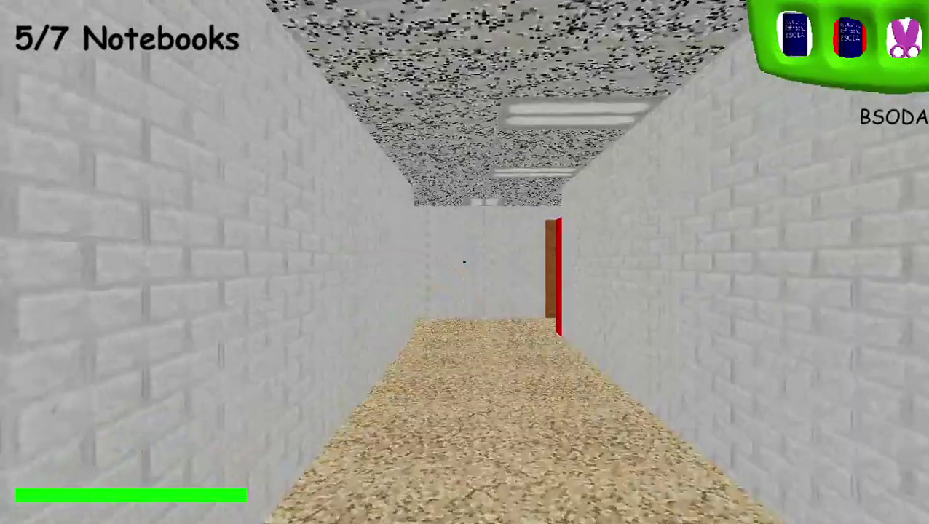
key(w)
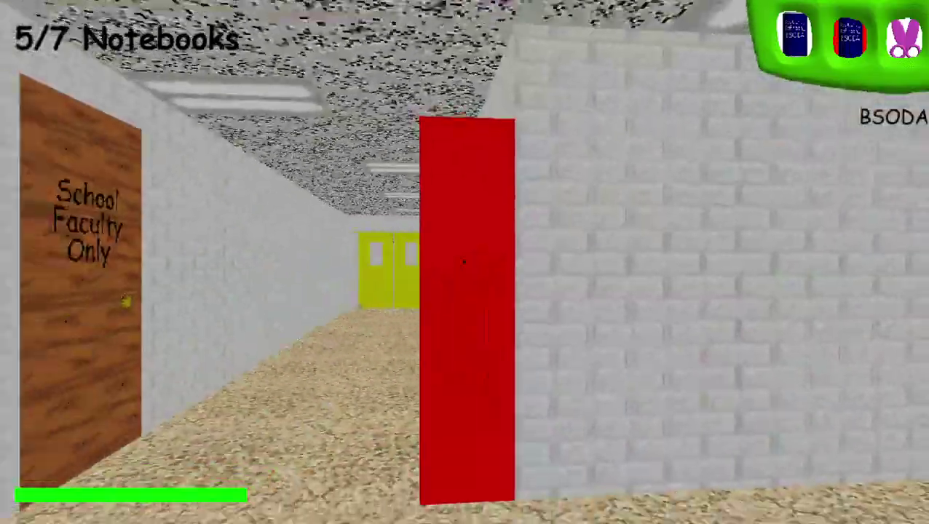
key(w)
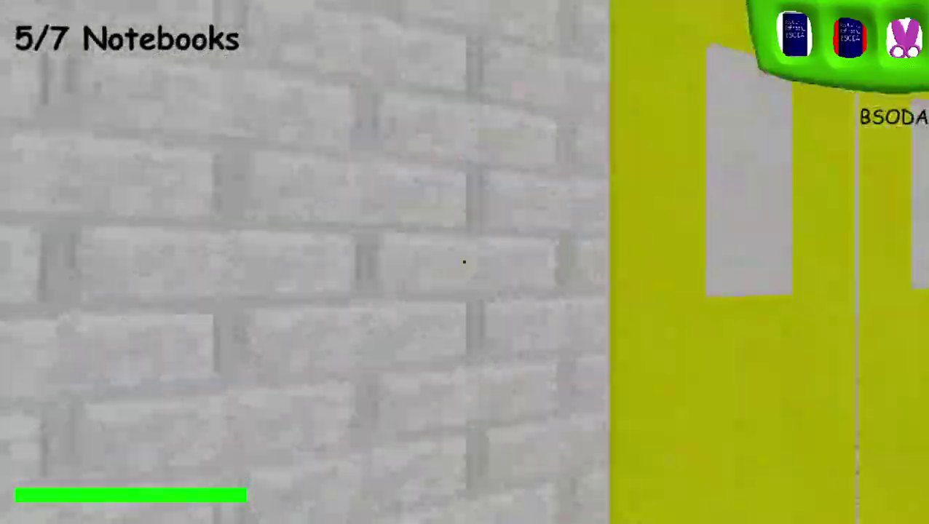
- Go back through the brick corridor and yellow double doors into the notebook classroom
key(w)
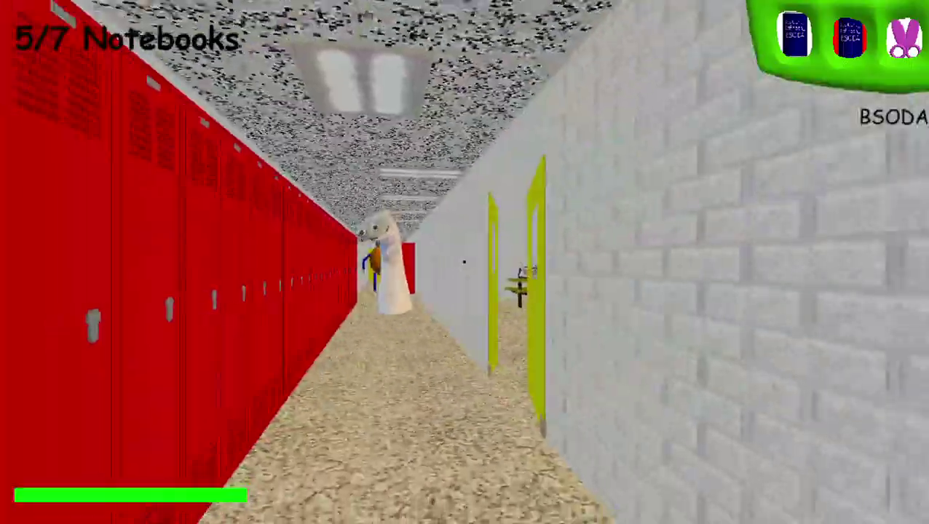
key(w)
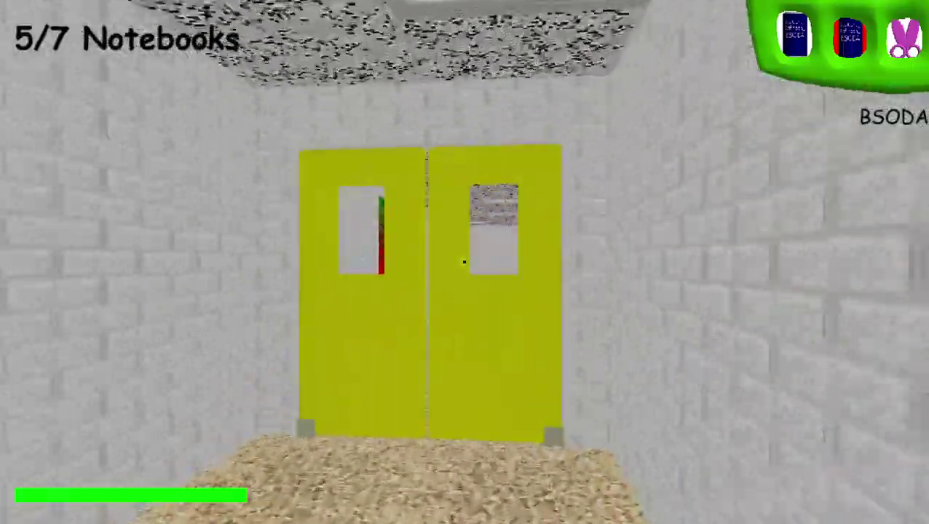
key(w)
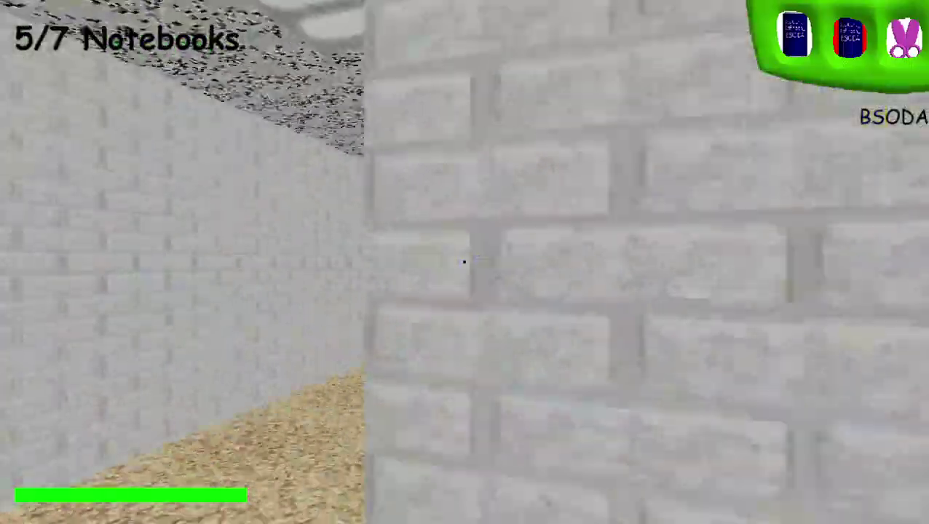
key(w)
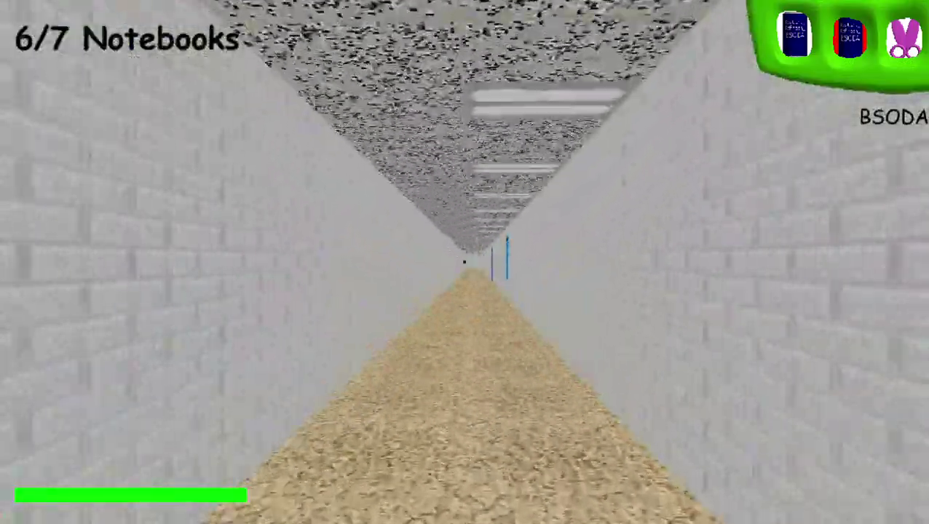
- Open classroom door 99 and submit the seventh notebook's final answer
key(w)
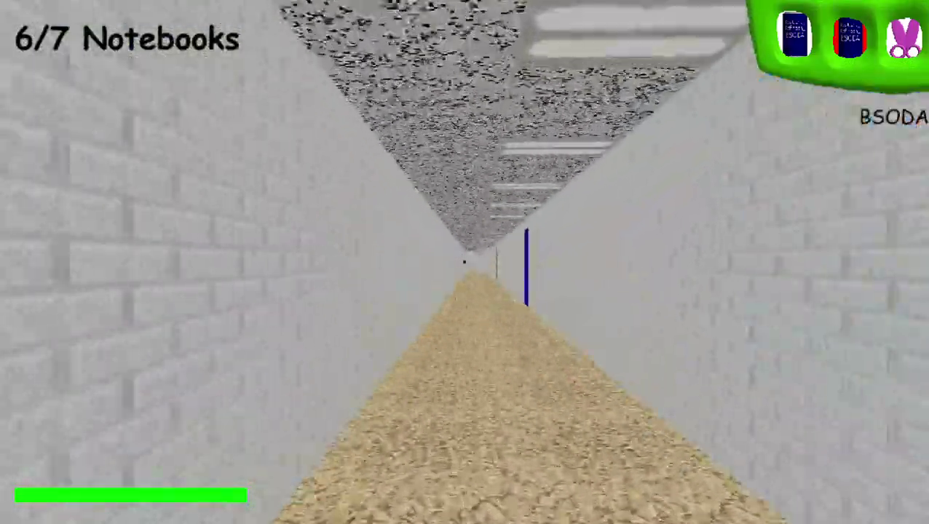
key(w)
click(465, 262)
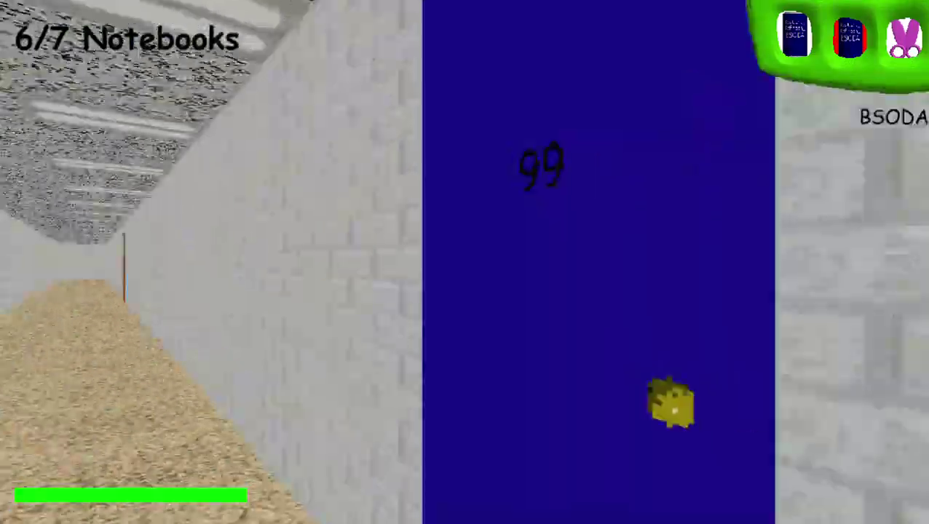
key(w)
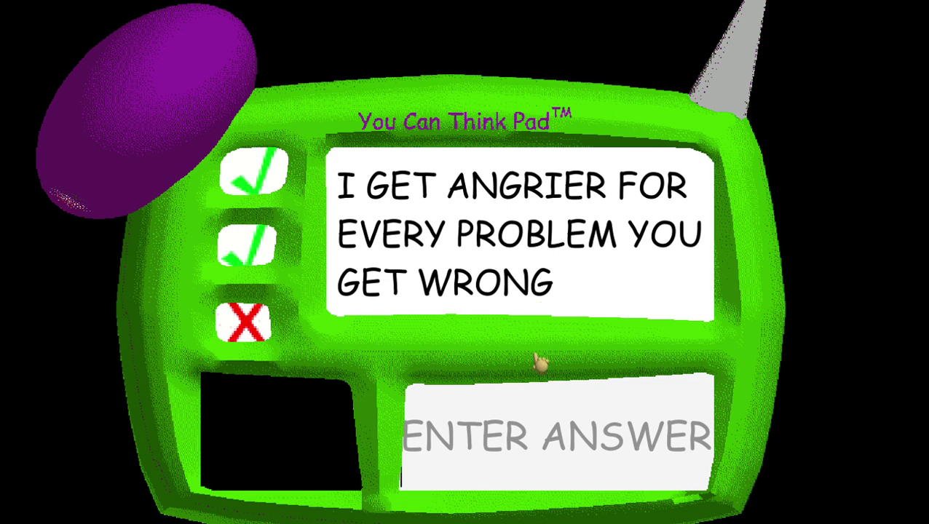
text(16)
key(Return)
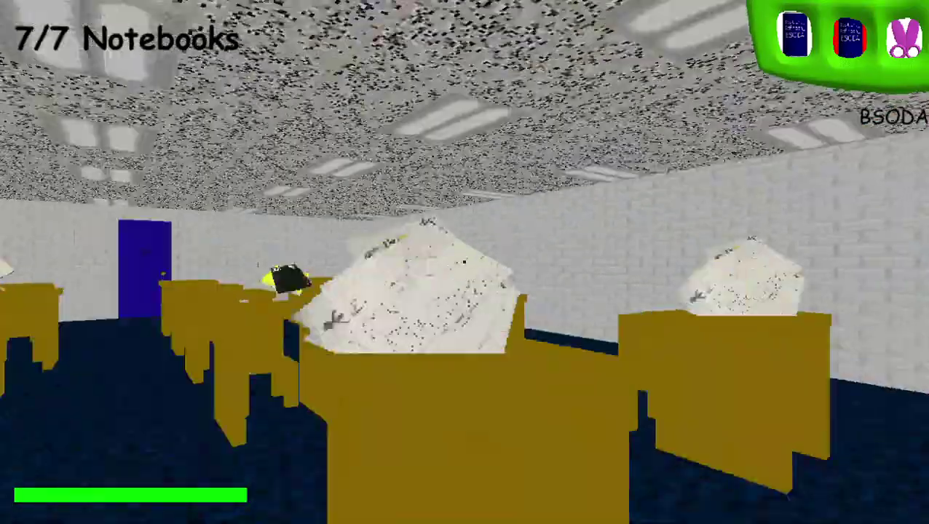
- Run down the red hallway and spray BSODA to push Baldi back
key(w)
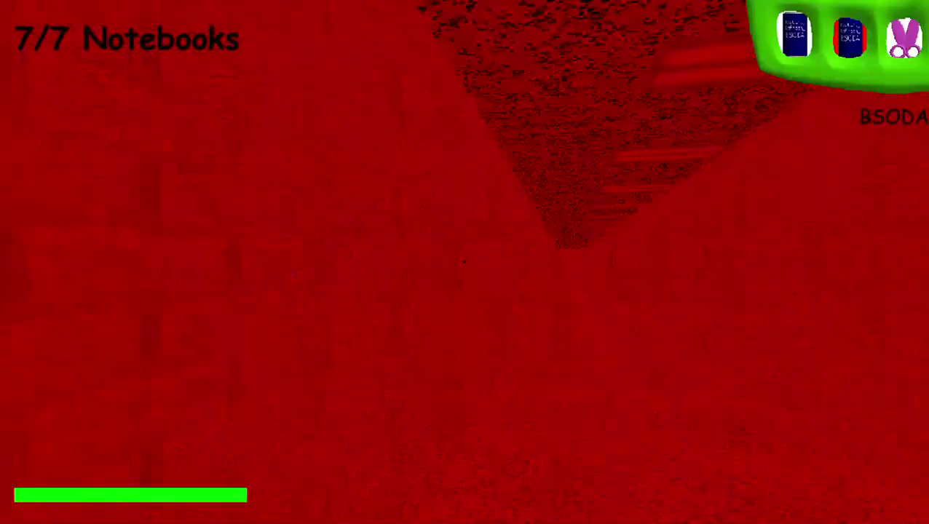
key(w)
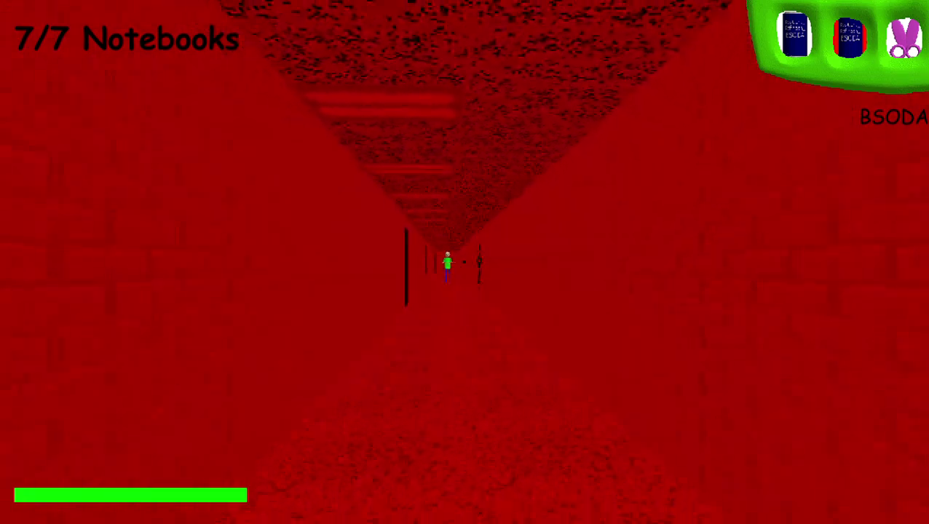
key(w)
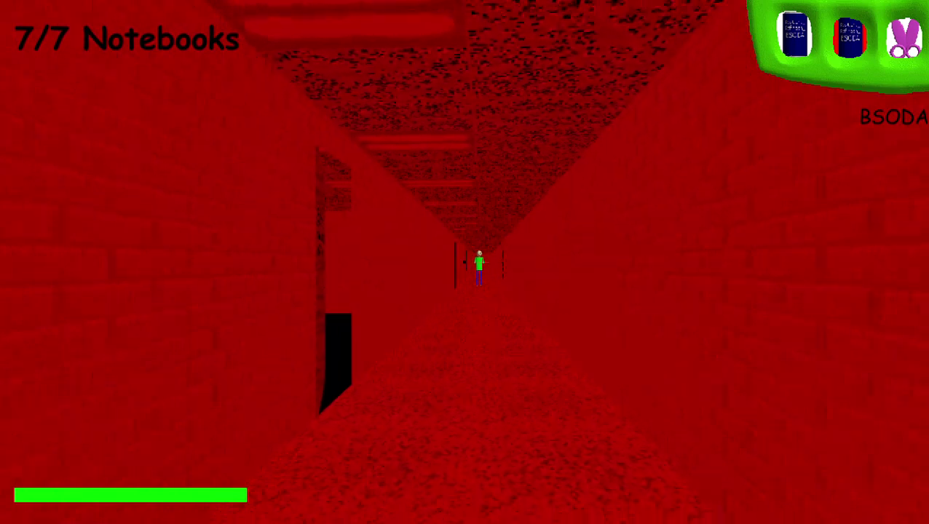
click(465, 262)
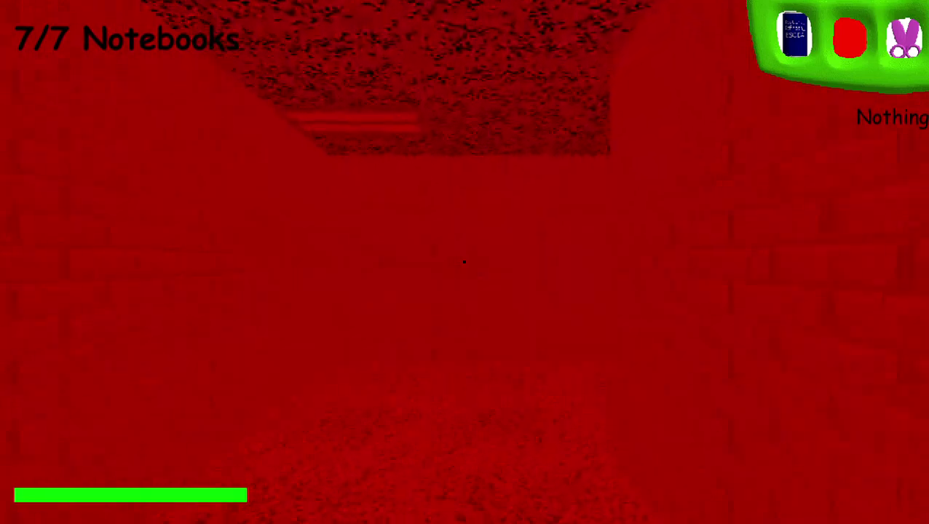
- Sprint through the red locker hallways past the first EXIT sign
key(w)
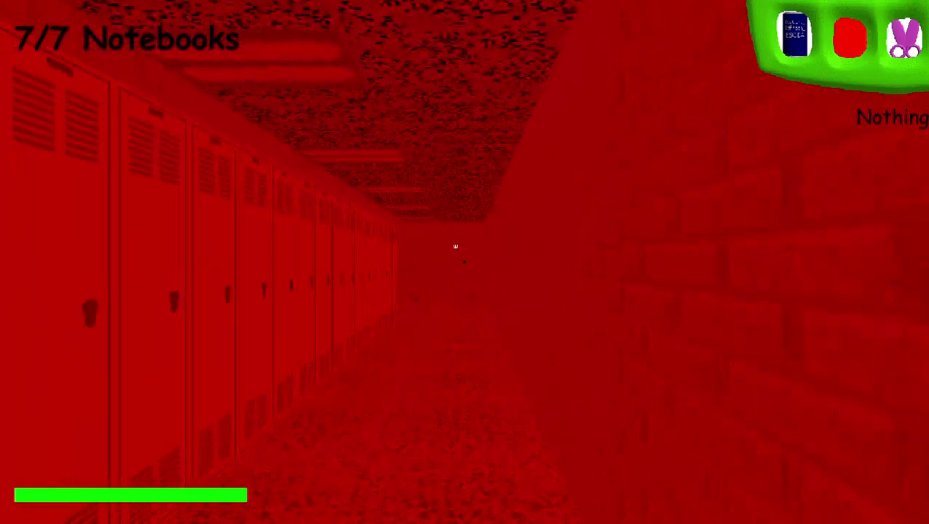
key(w)
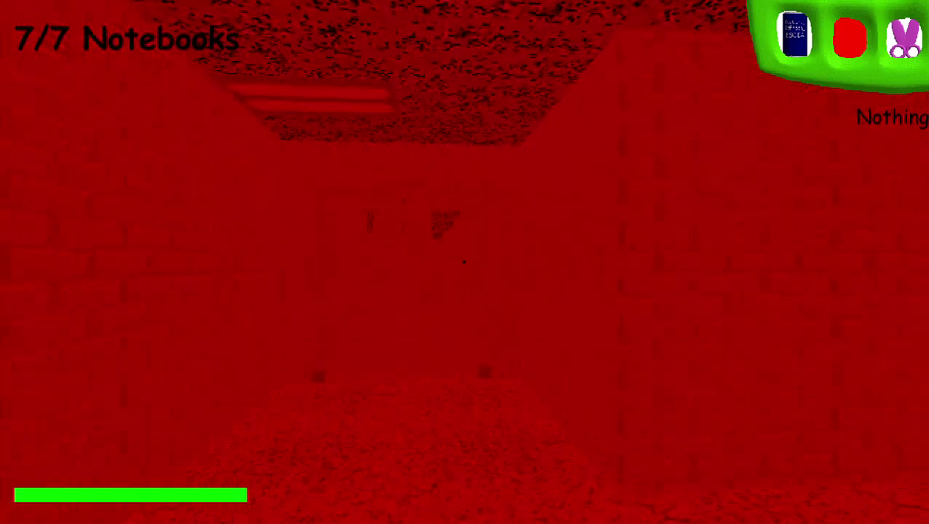
key(w)
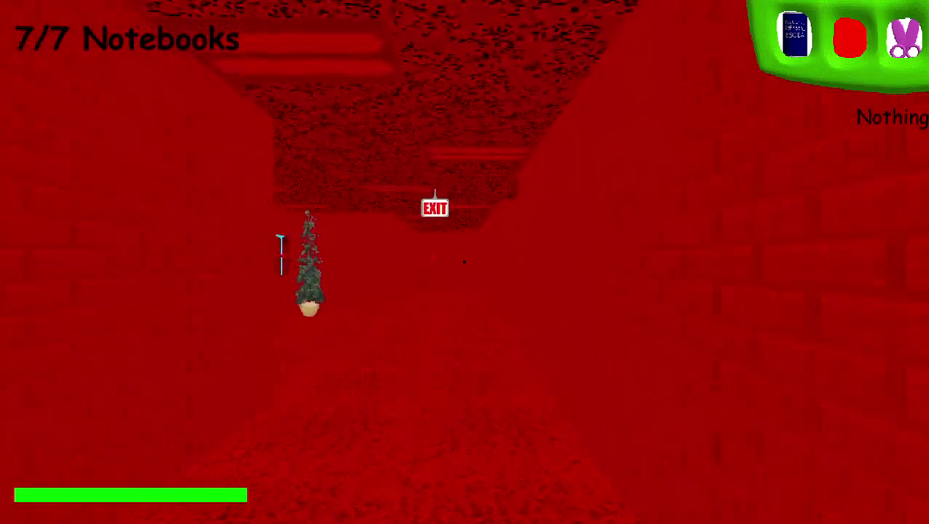
key(w)
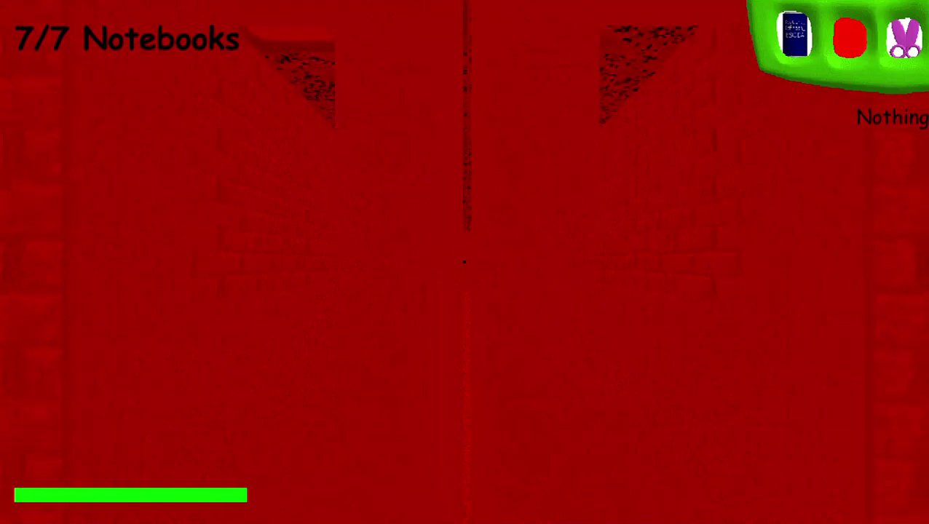
key(w)
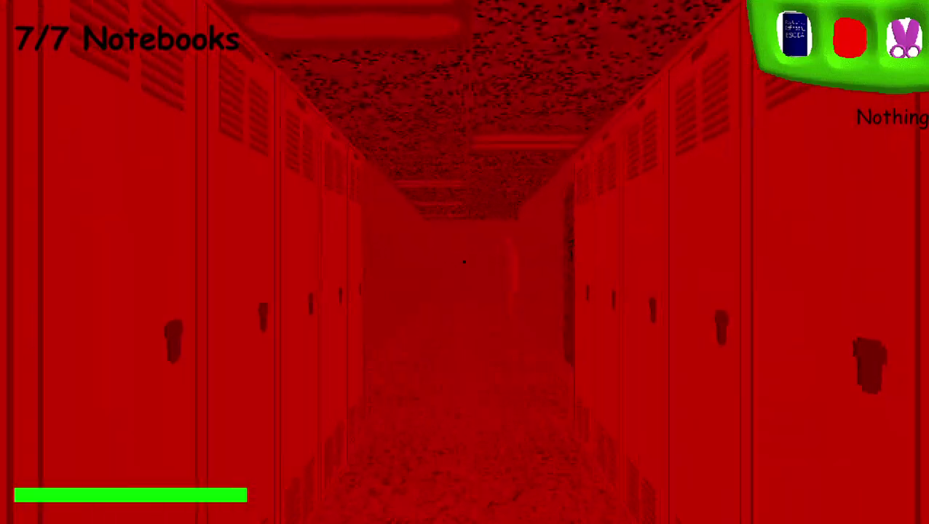
key(w)
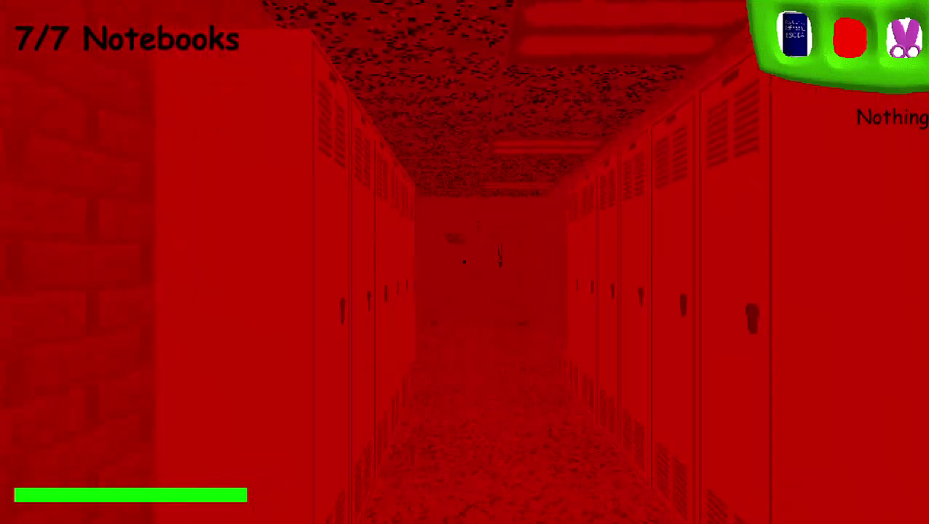
key(w)
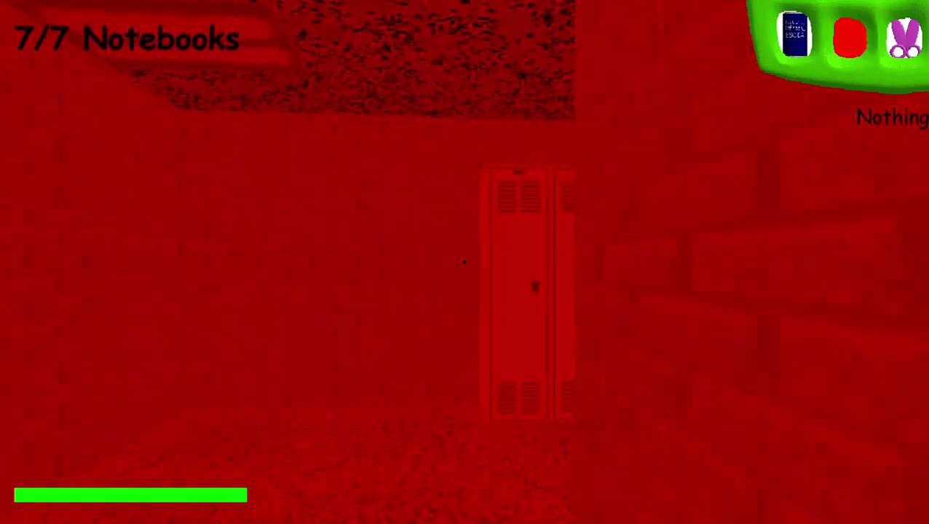
key(w)
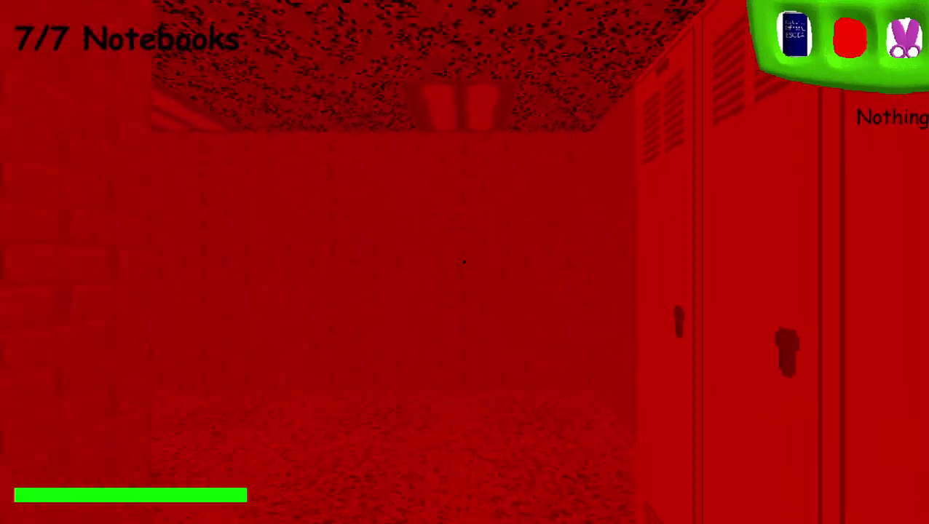
- Switch to the BSODA slot and sprint into the cafeteria until stamina runs out
key(w)
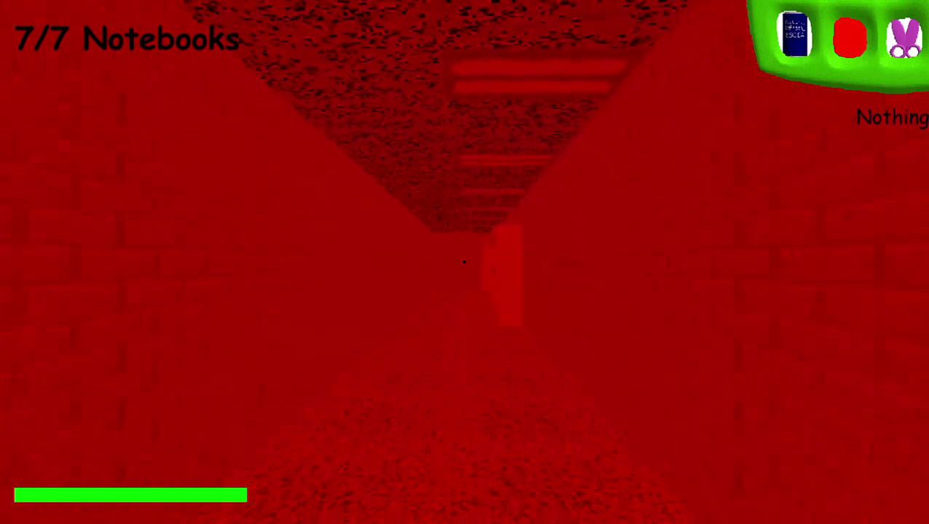
key(w)
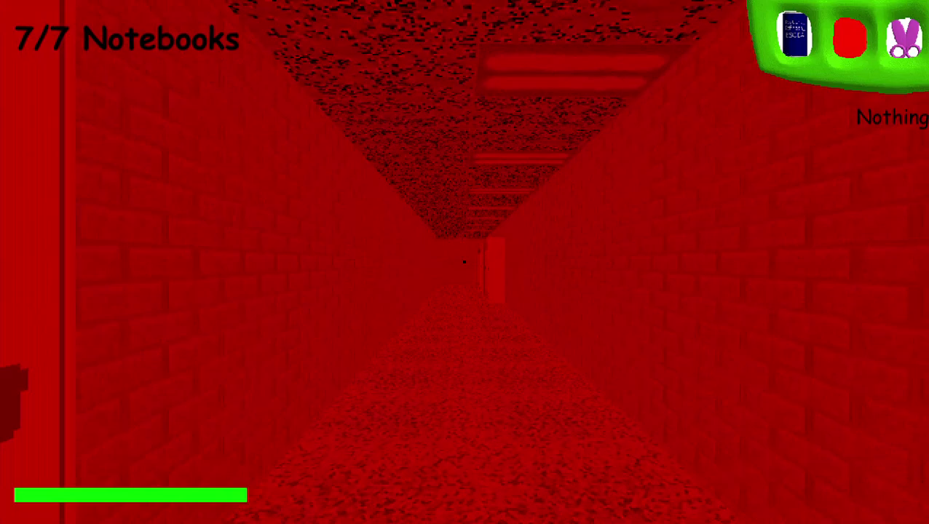
key(w)
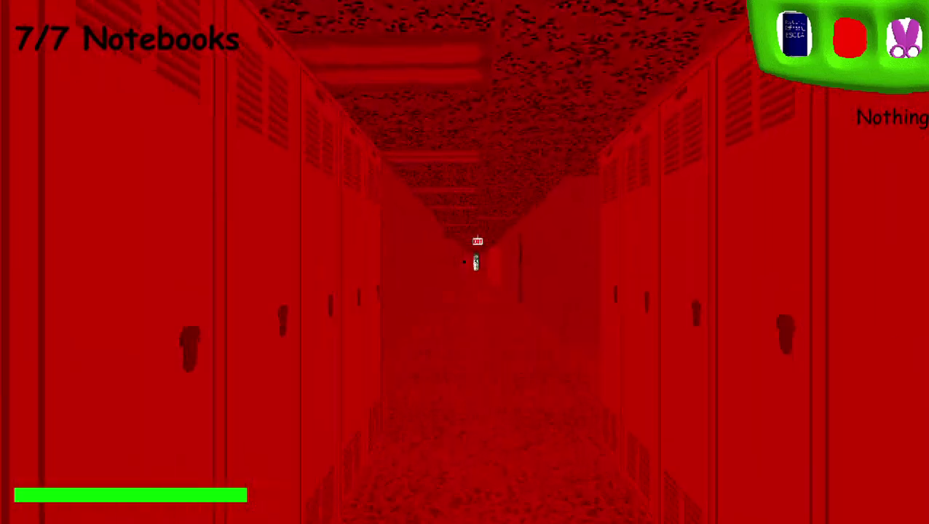
key(w)
key(2)
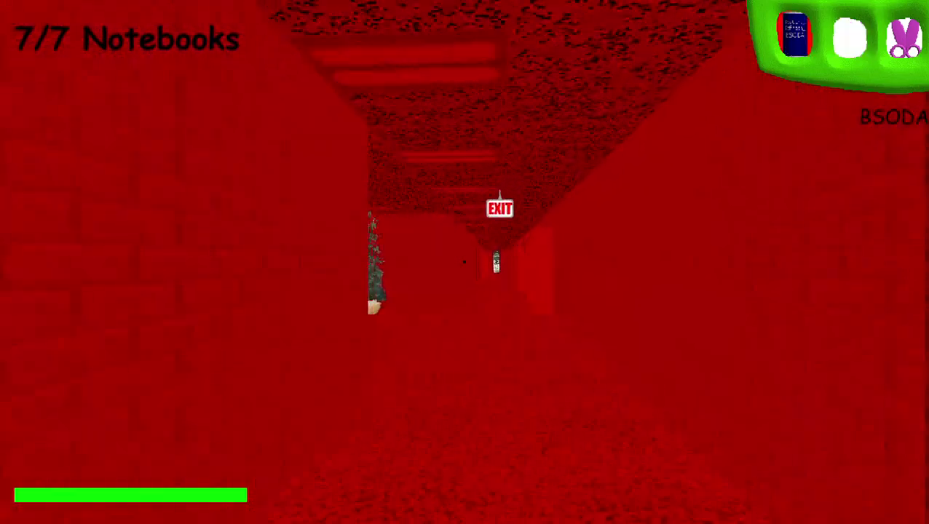
key(w)
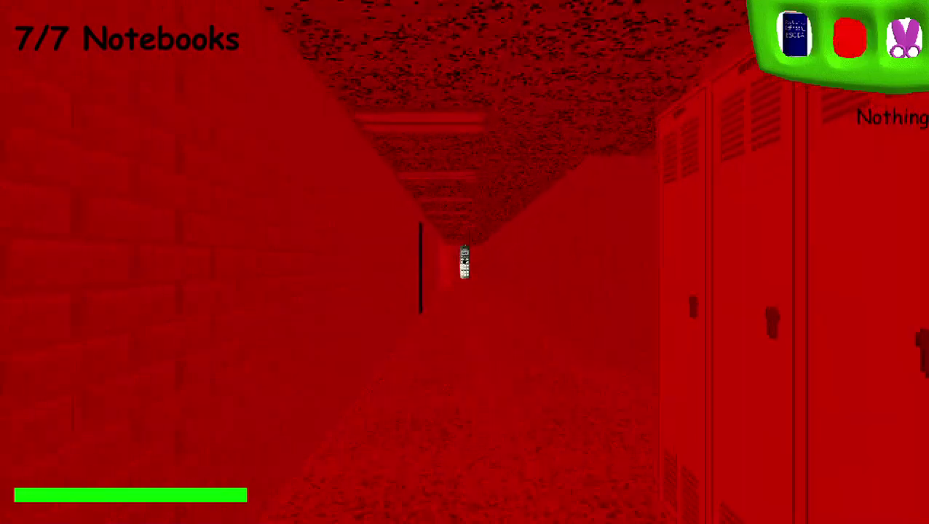
key(w)
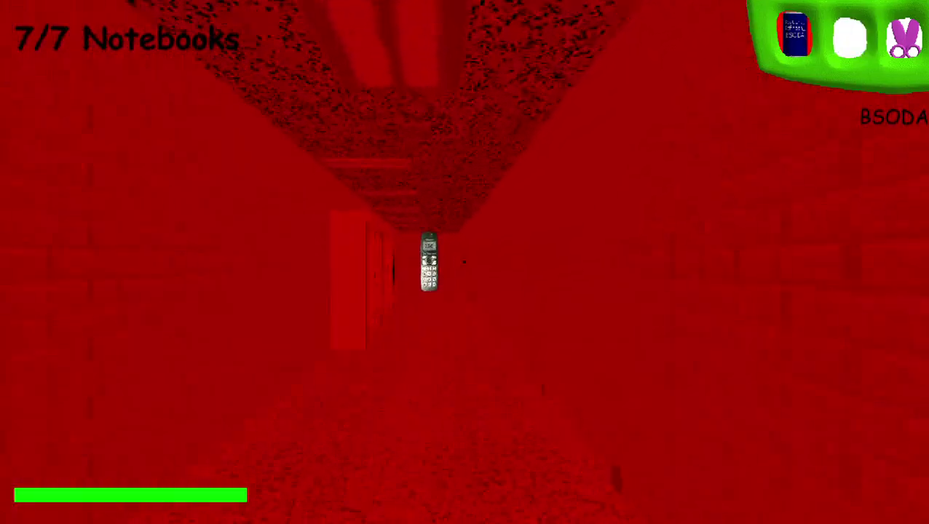
key(w)
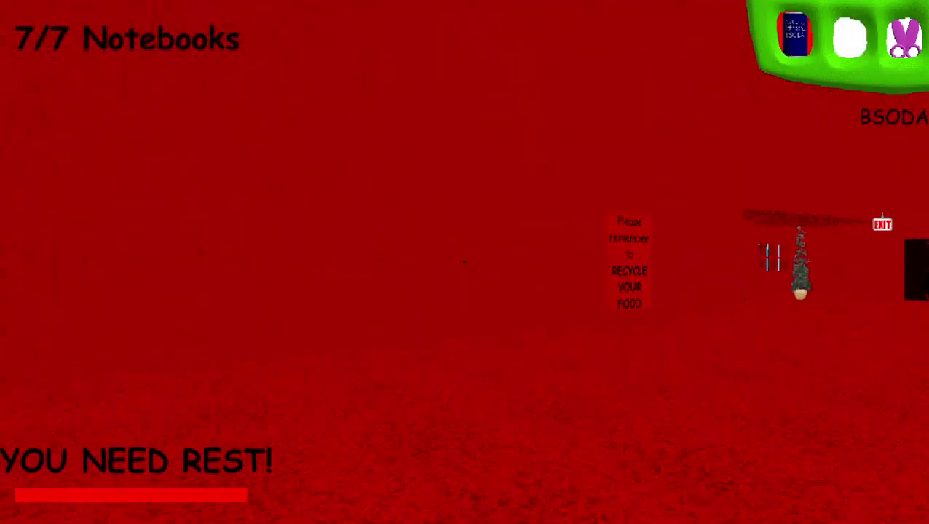